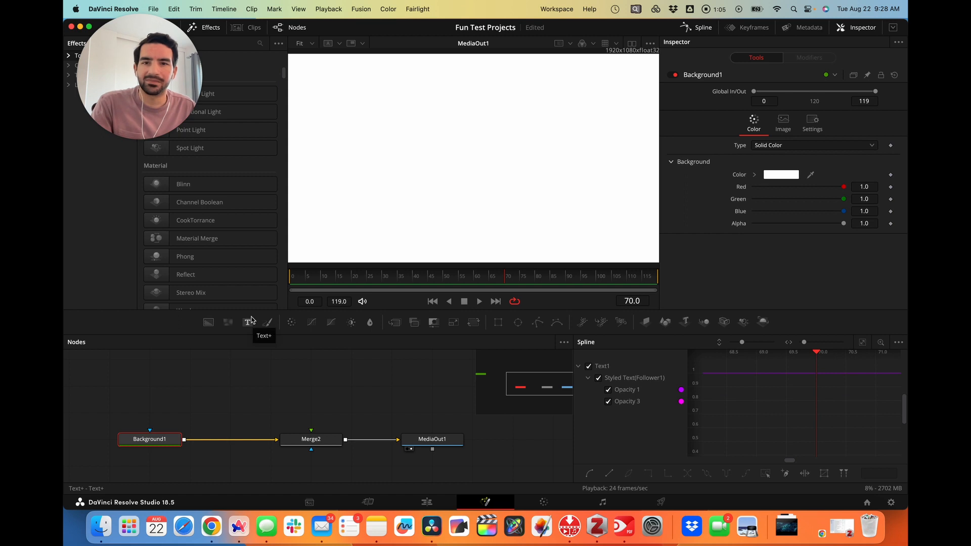
Add a Text+ node as the foreground of Merge2 and enter the text TYPE ON ANIMATION
drag(251, 320, 311, 430)
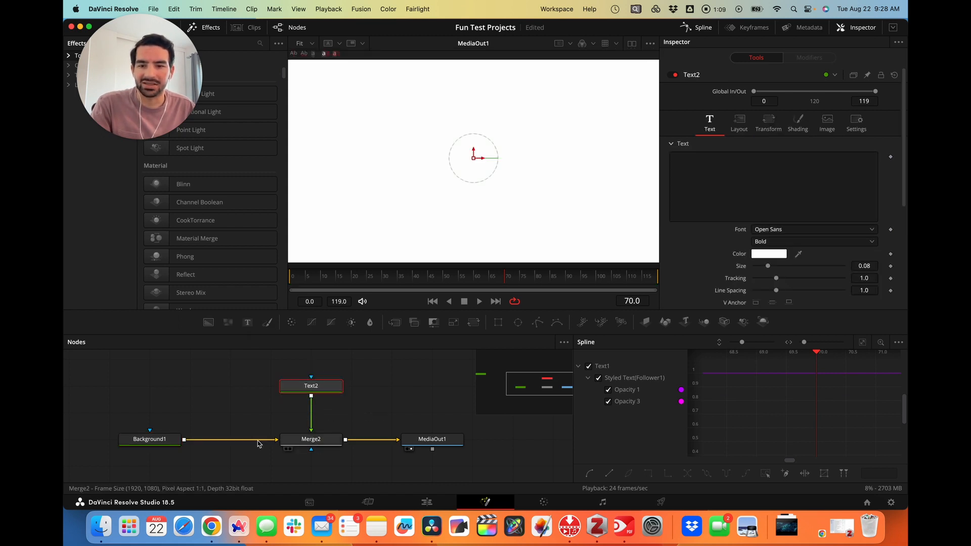
click(333, 432)
click(315, 443)
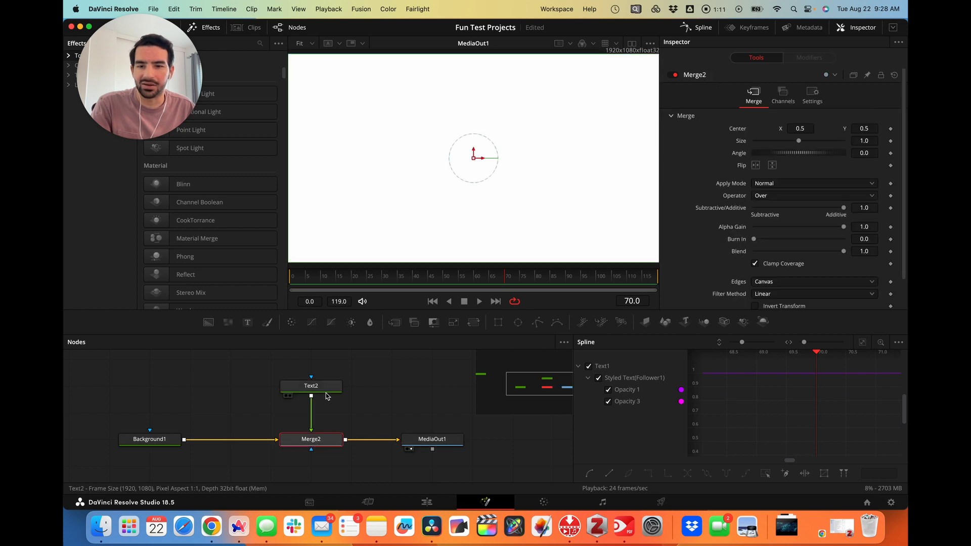
click(755, 200)
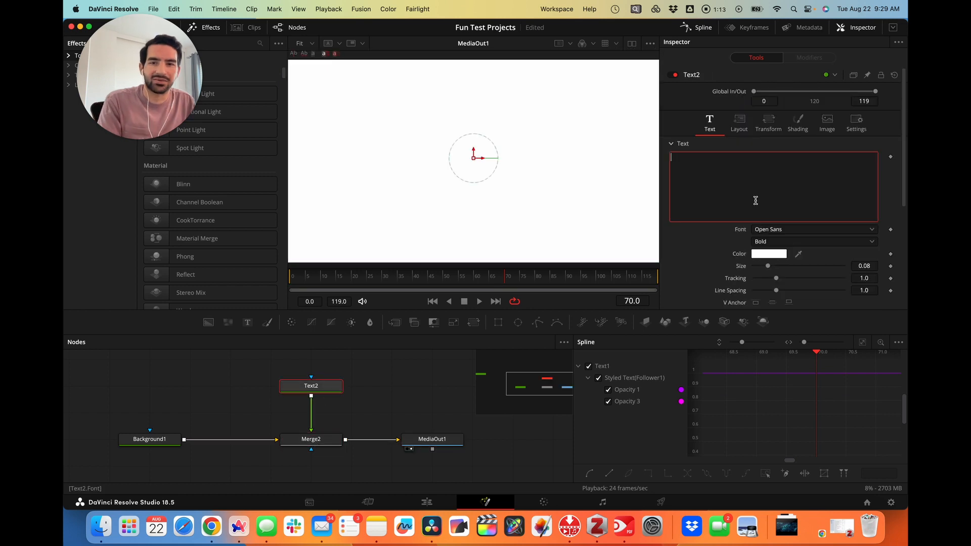
text(TYPE ON ANIMATION T)
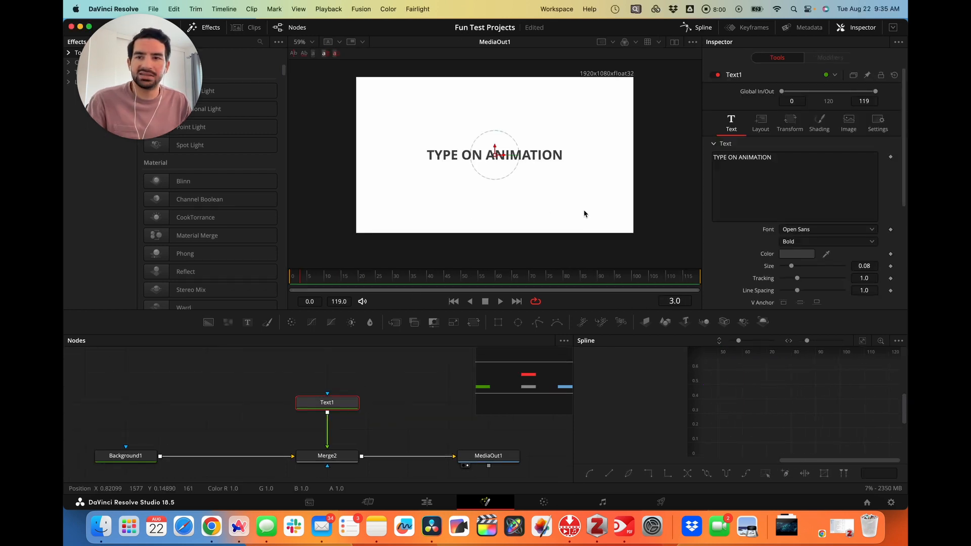
Add a Follower modifier to the text and set its delay between each character to about 4.4
right_click(739, 181)
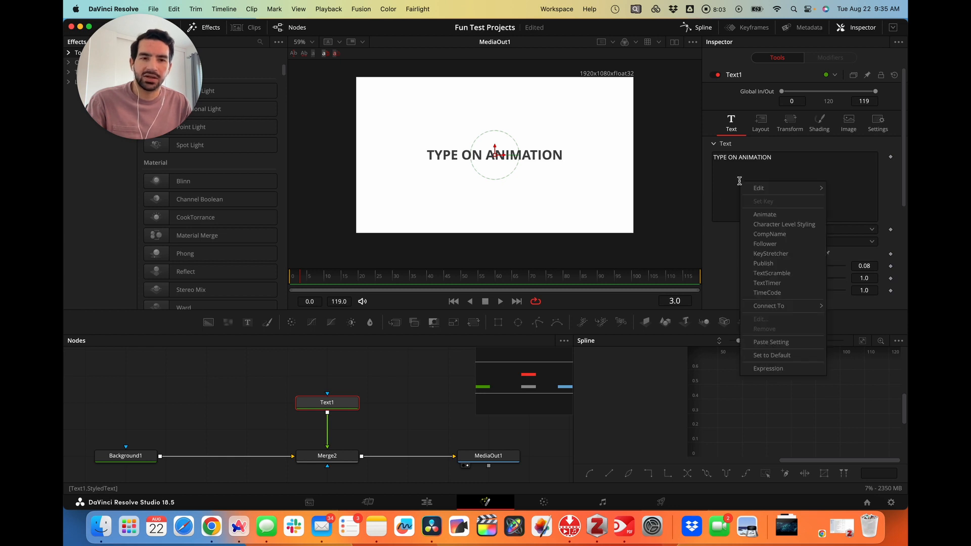
click(772, 244)
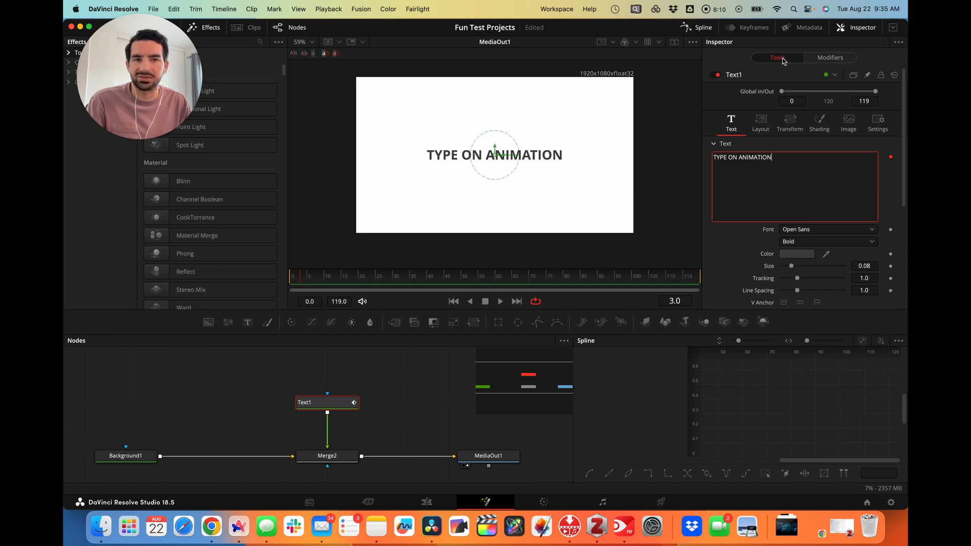
click(823, 59)
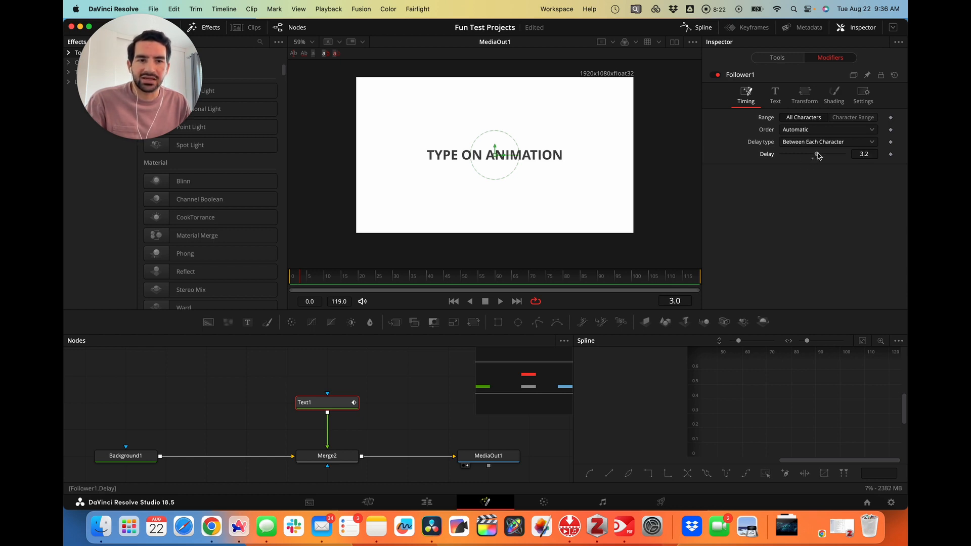
Keyframe the Follower's shading opacity at 0.0 on frame 0 and at 1.0 on frame 1
click(826, 102)
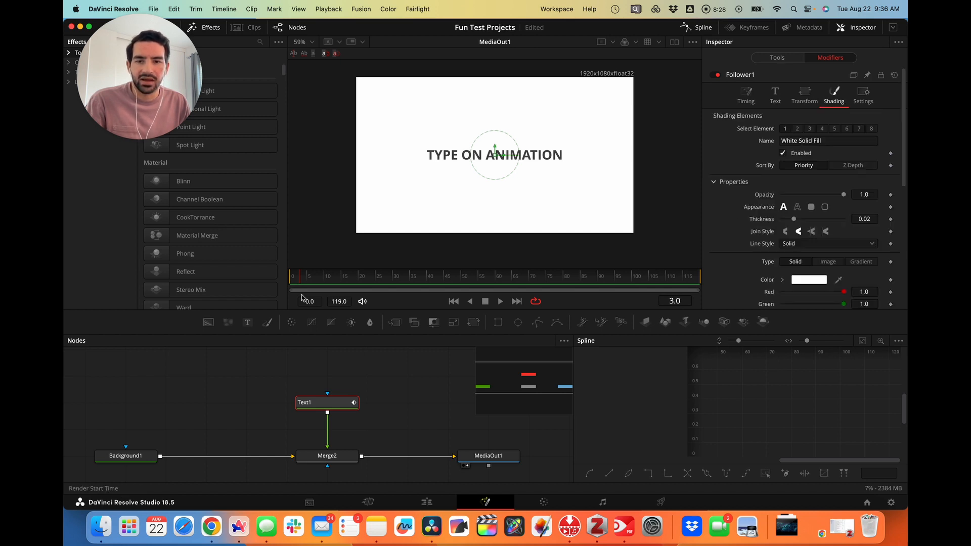
drag(299, 275, 281, 278)
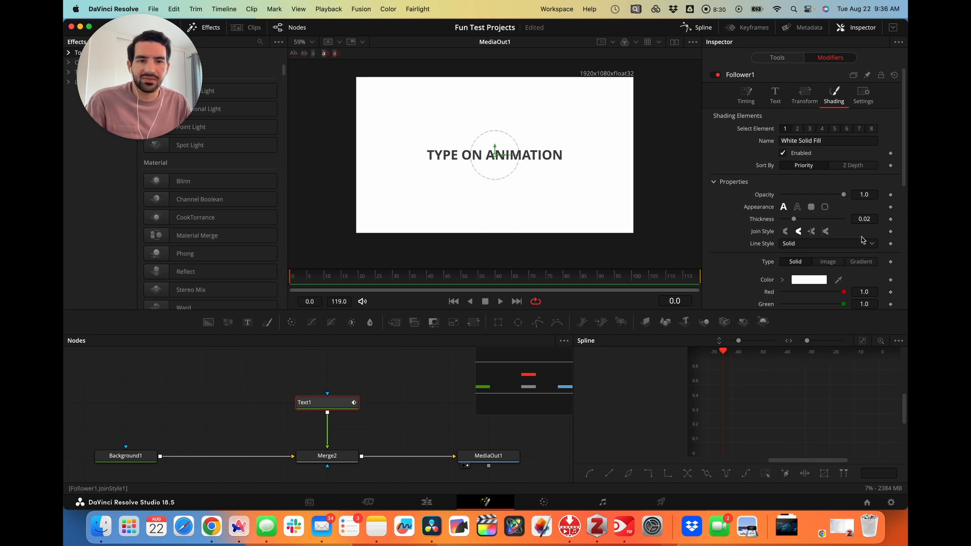
click(890, 195)
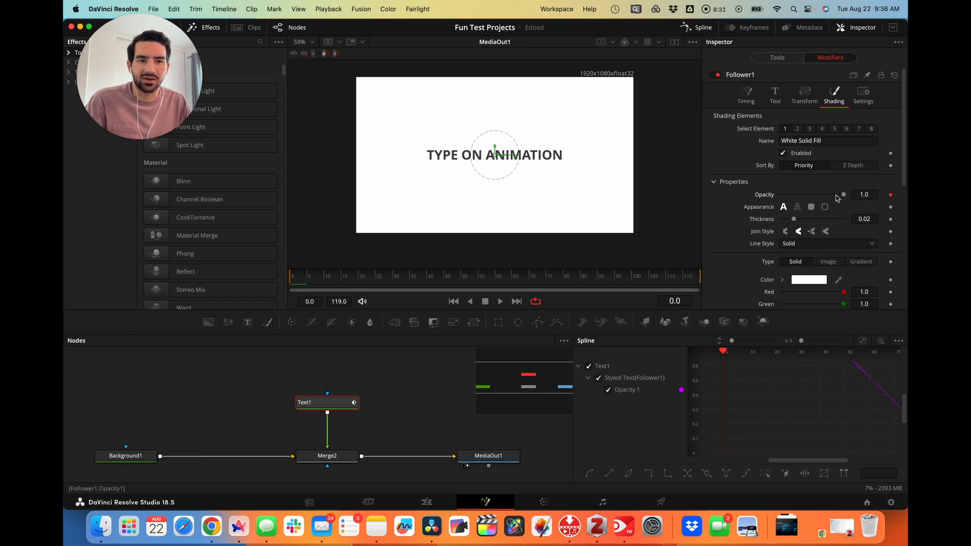
drag(843, 196, 743, 202)
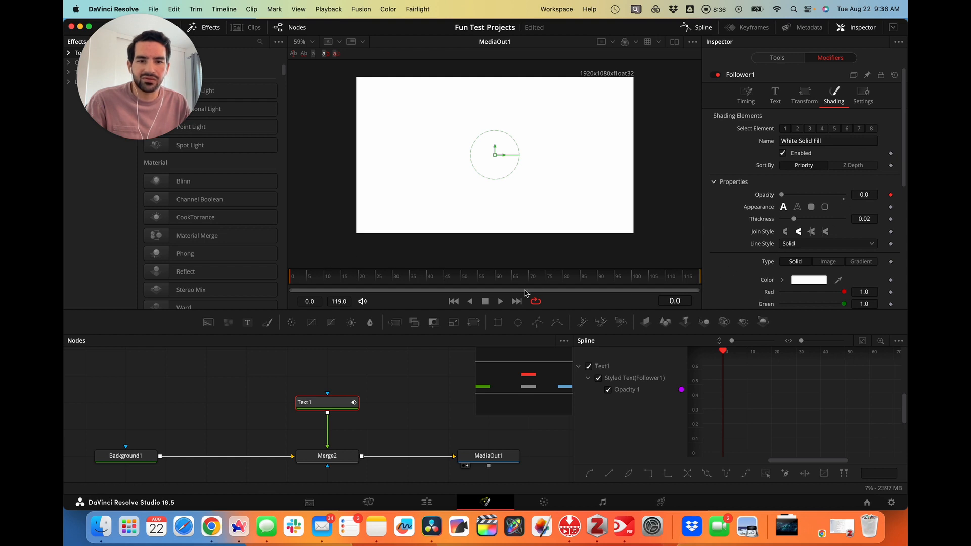
key(Right)
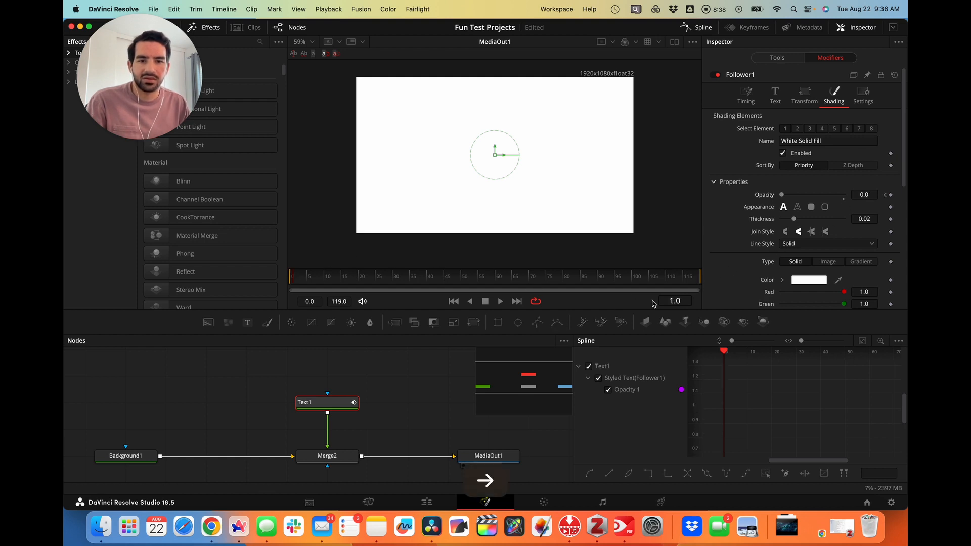
drag(781, 194, 898, 193)
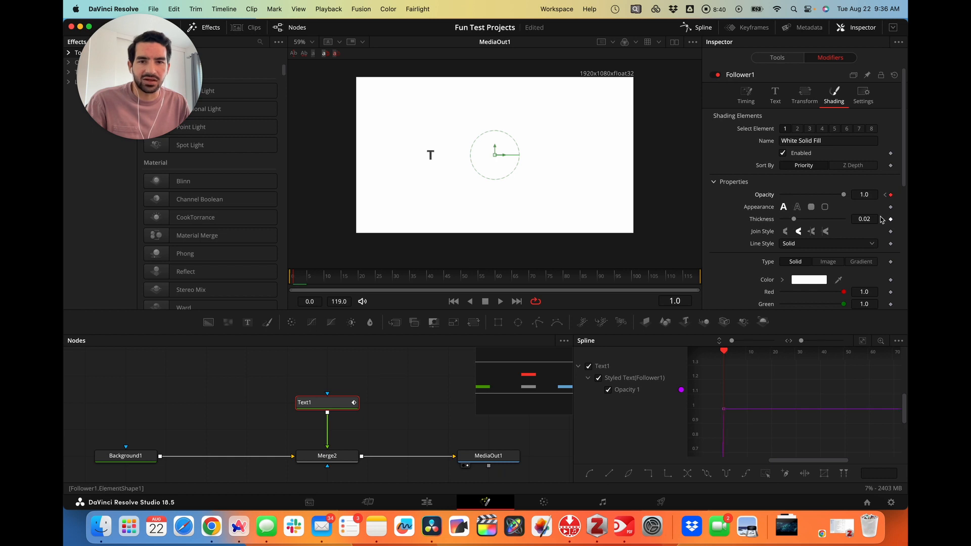
Scrub through the type-on animation and review the Follower's timing settings
click(290, 281)
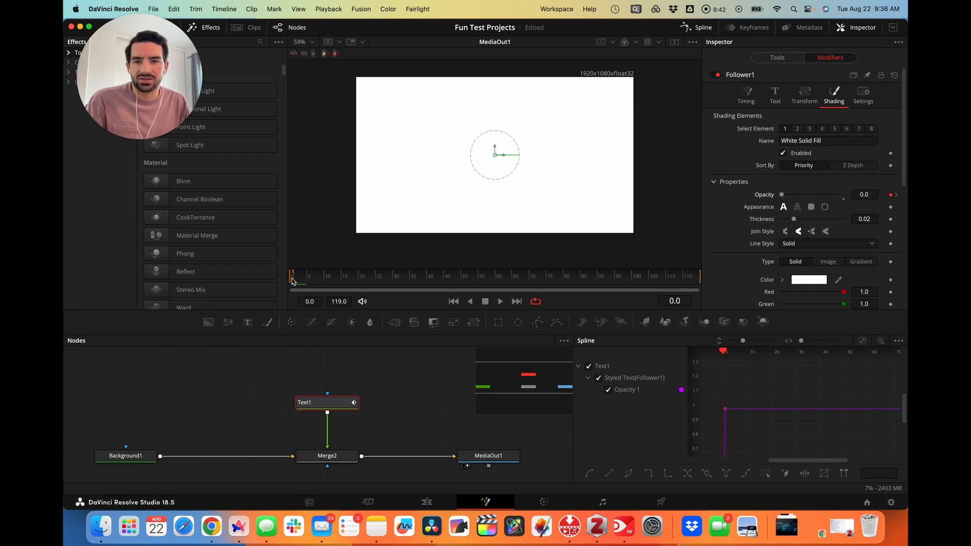
drag(292, 281, 277, 301)
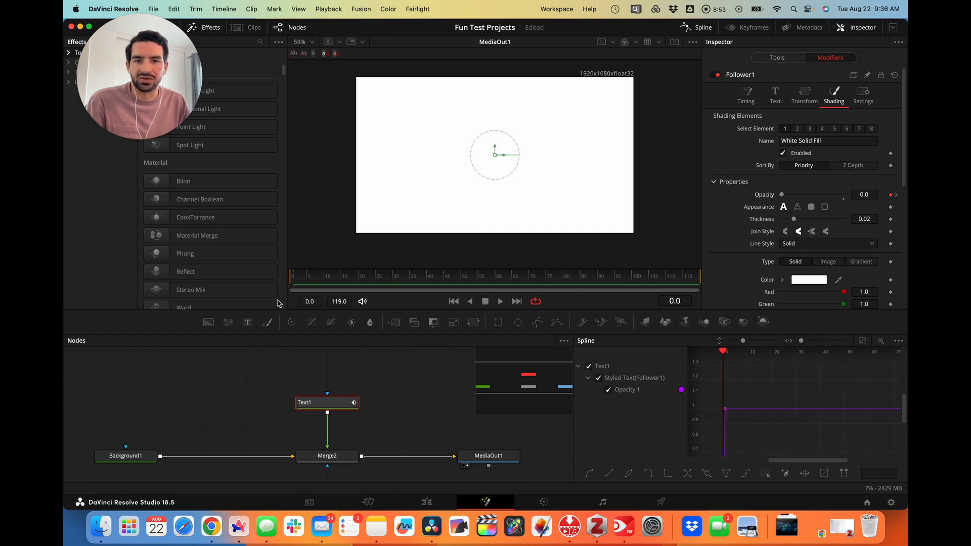
click(776, 99)
click(747, 97)
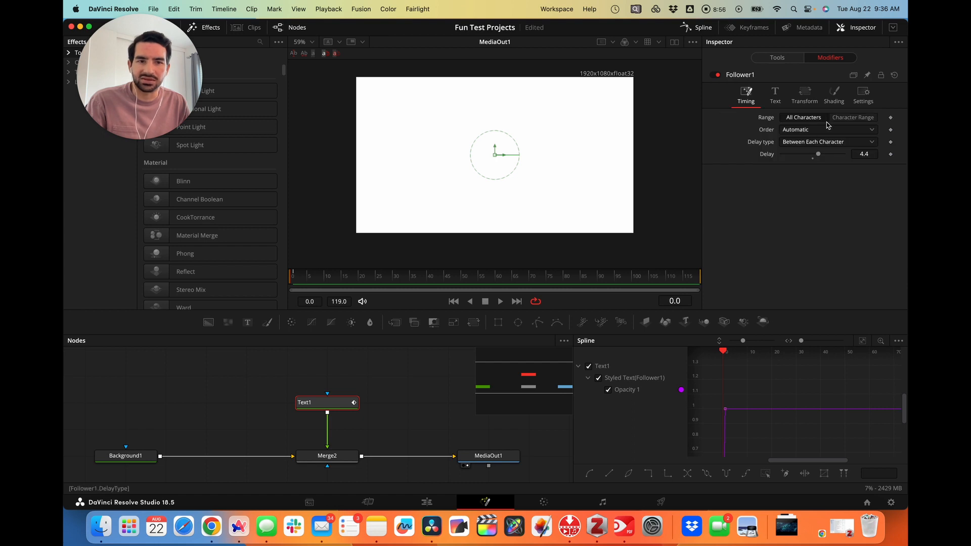
mouse_move(290, 283)
mouse_down()
mouse_move(482, 279)
mouse_move(289, 281)
mouse_up()
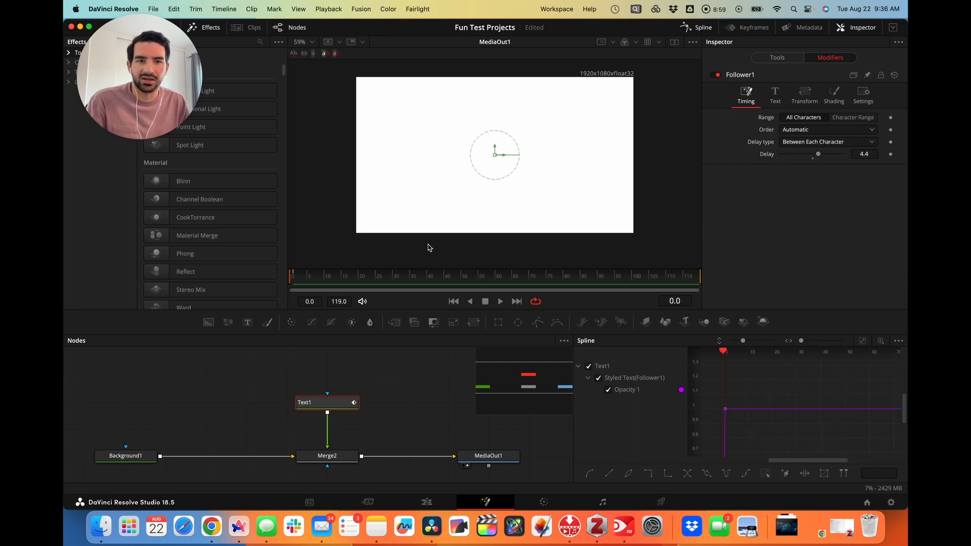
Try the Right to Left and Inside Out orders for the Follower, scrubbing the animation for each
click(805, 130)
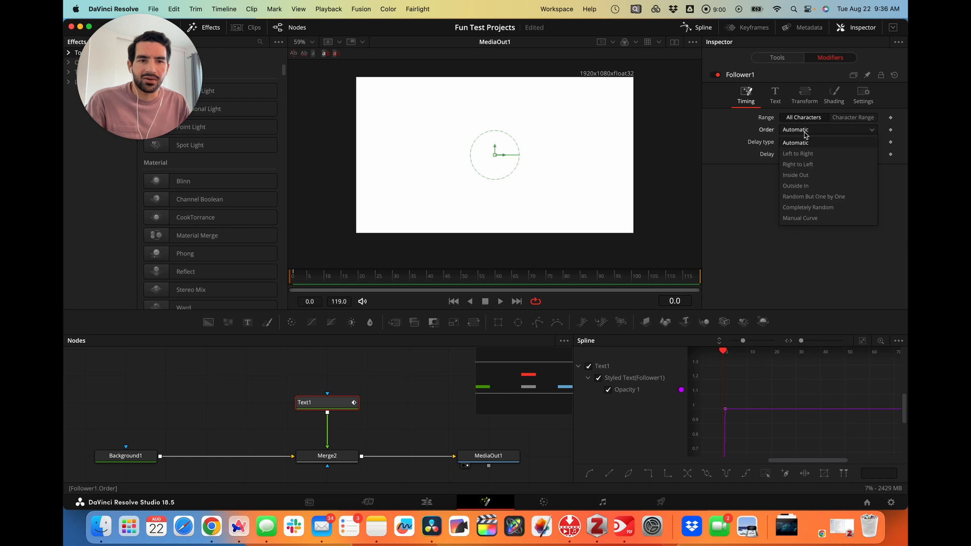
click(797, 164)
drag(294, 282, 245, 282)
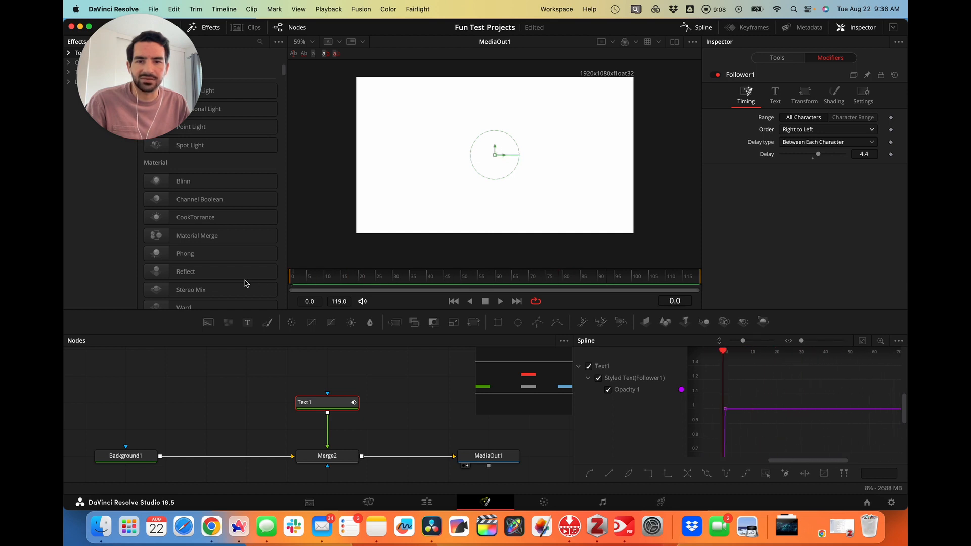
click(794, 130)
click(797, 175)
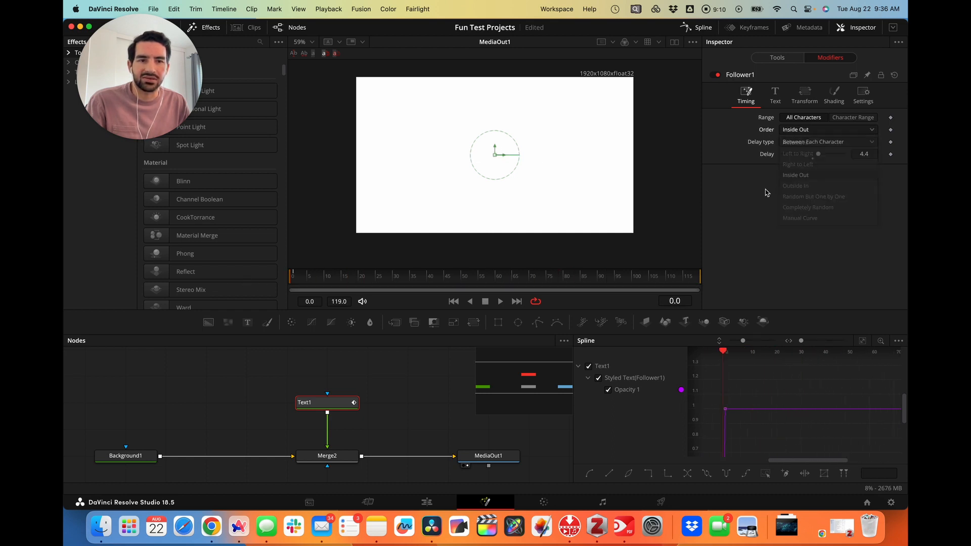
drag(287, 276, 251, 284)
Set the Follower's order to Random But One by One and scrub through the animation
click(808, 130)
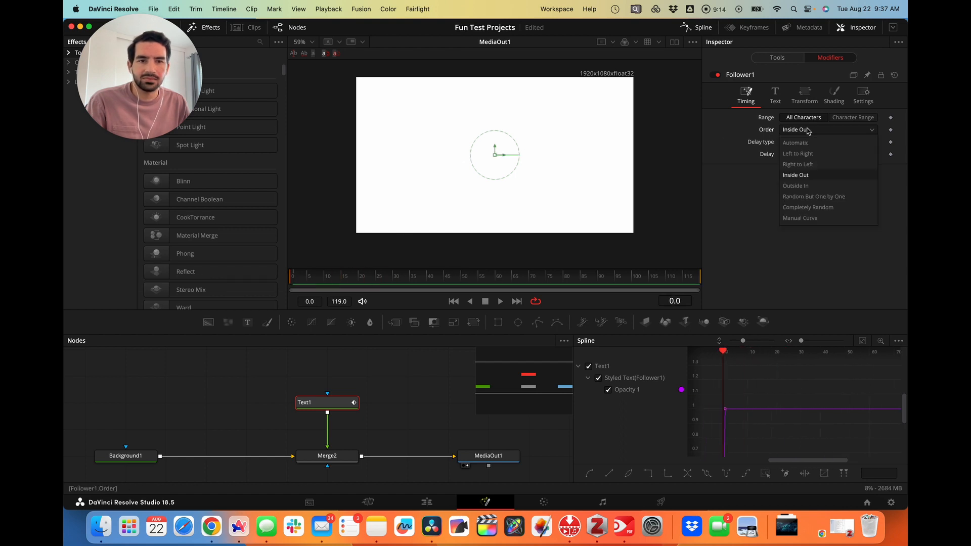
click(823, 197)
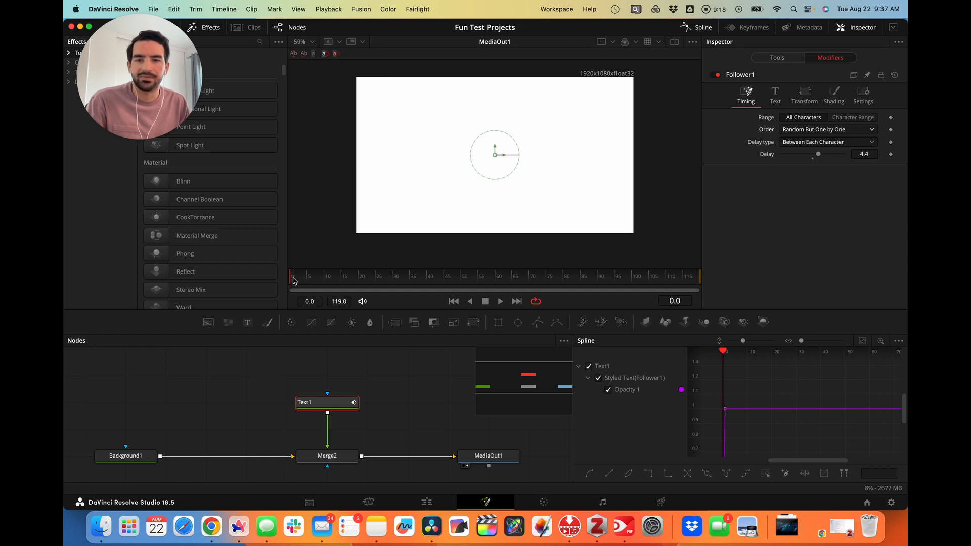
drag(295, 281, 225, 297)
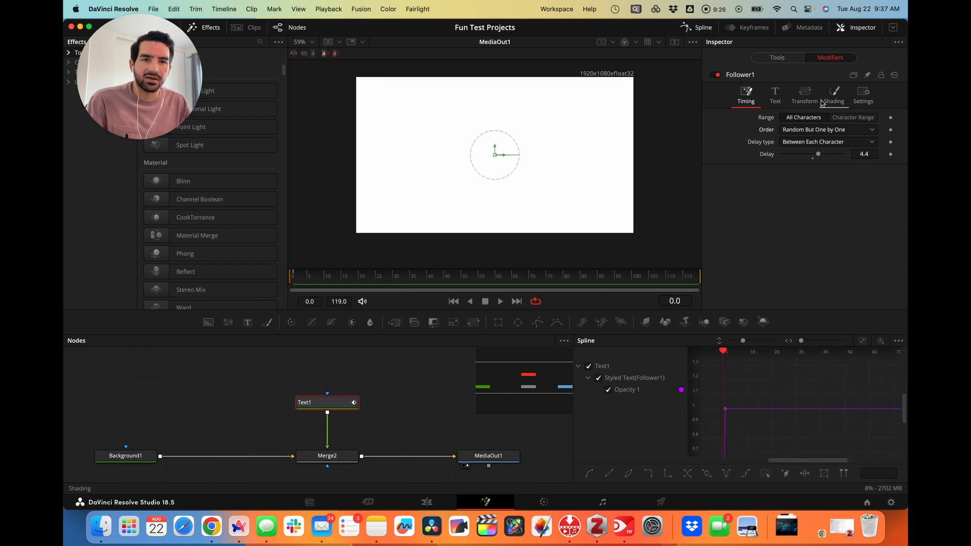
drag(301, 276, 226, 275)
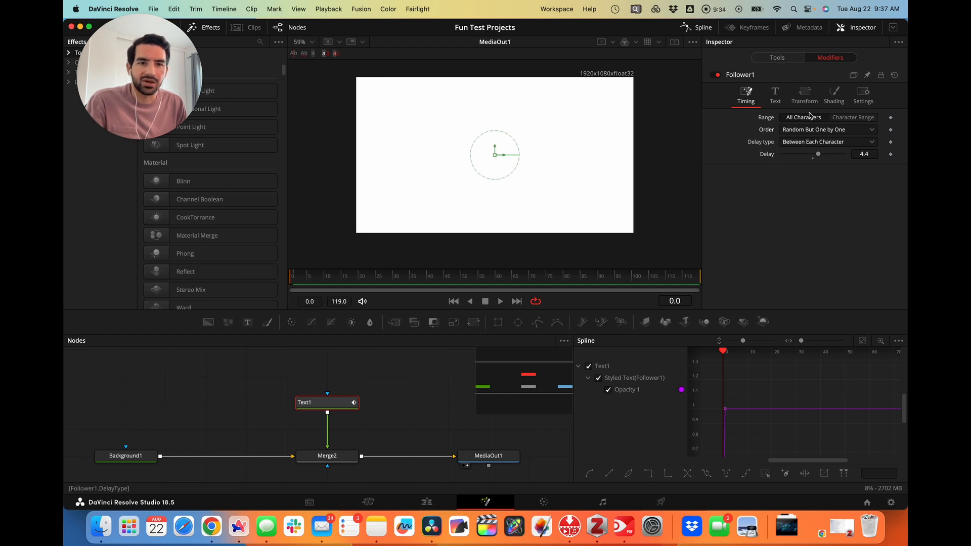
Enable shading element 3, Black Shadow, on the Text1 node
click(777, 58)
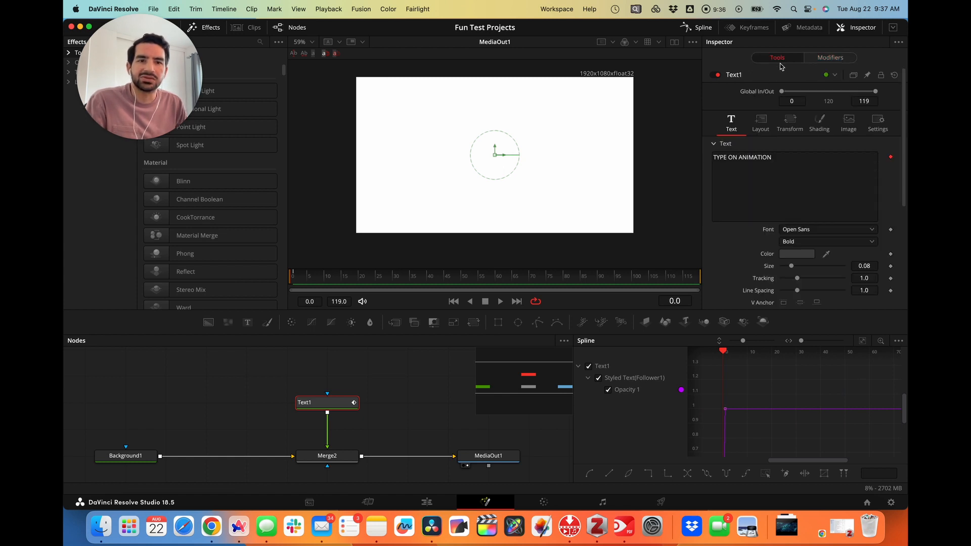
click(817, 122)
scroll(807, 152, down, 1)
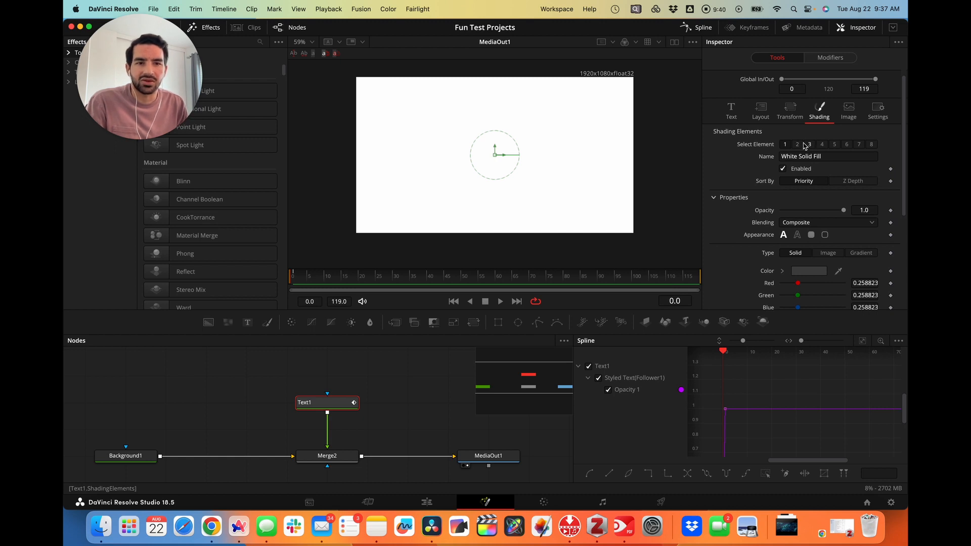
click(807, 145)
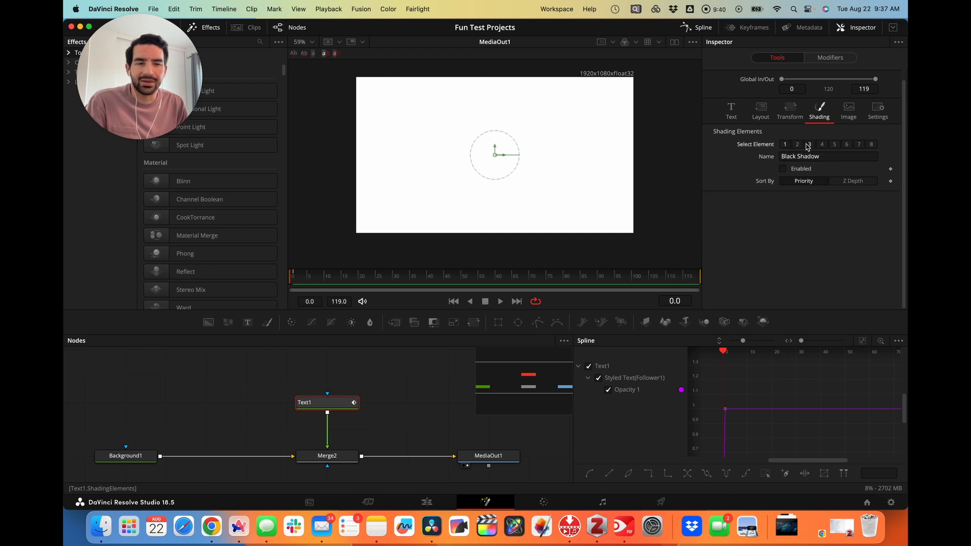
click(784, 170)
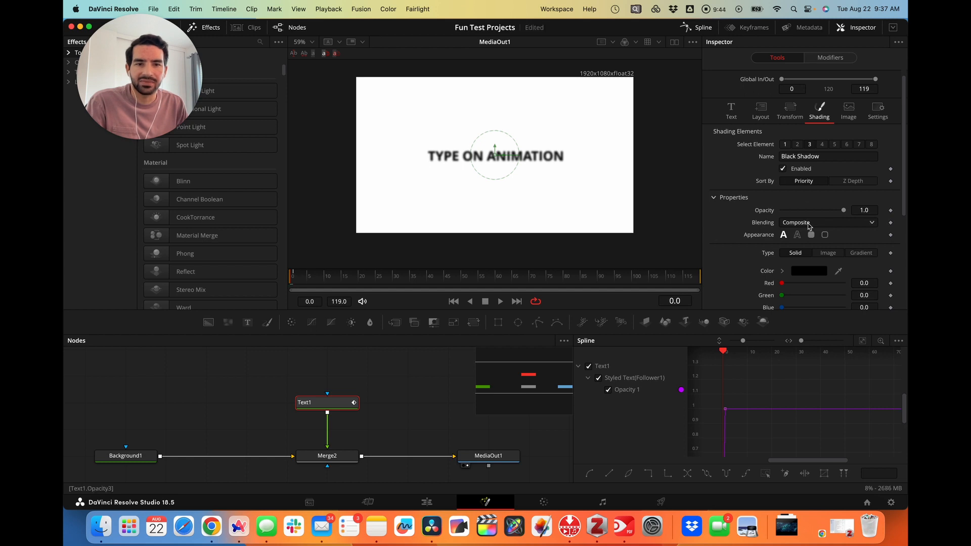
Change the black shadow's appearance to a border fill and set its vertical extension to -0.5
scroll(811, 225, down, 2)
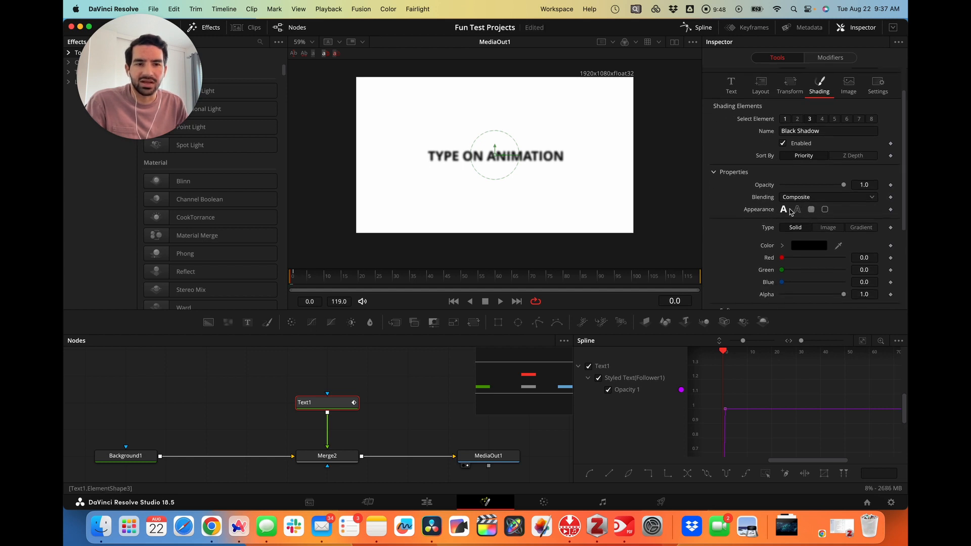
click(811, 211)
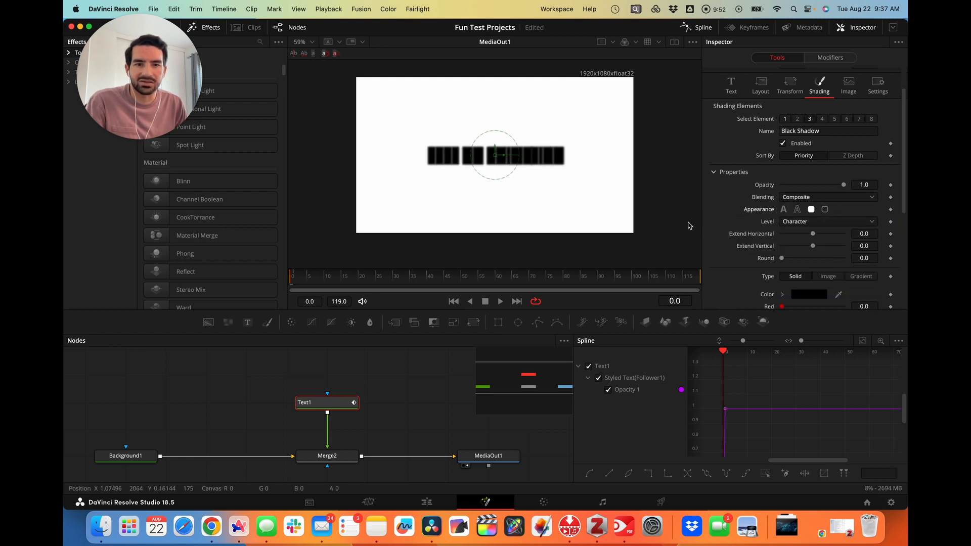
scroll(835, 234, down, 1)
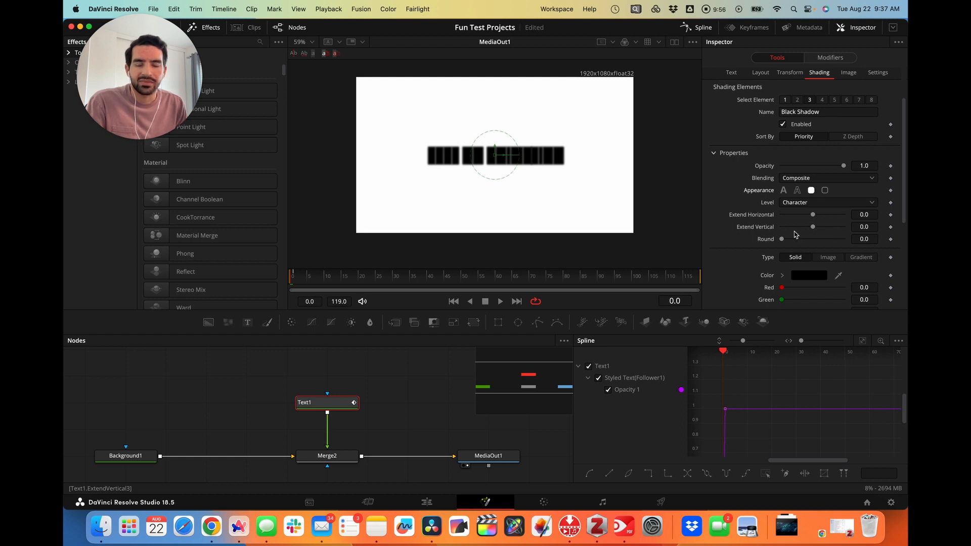
drag(814, 229, 779, 232)
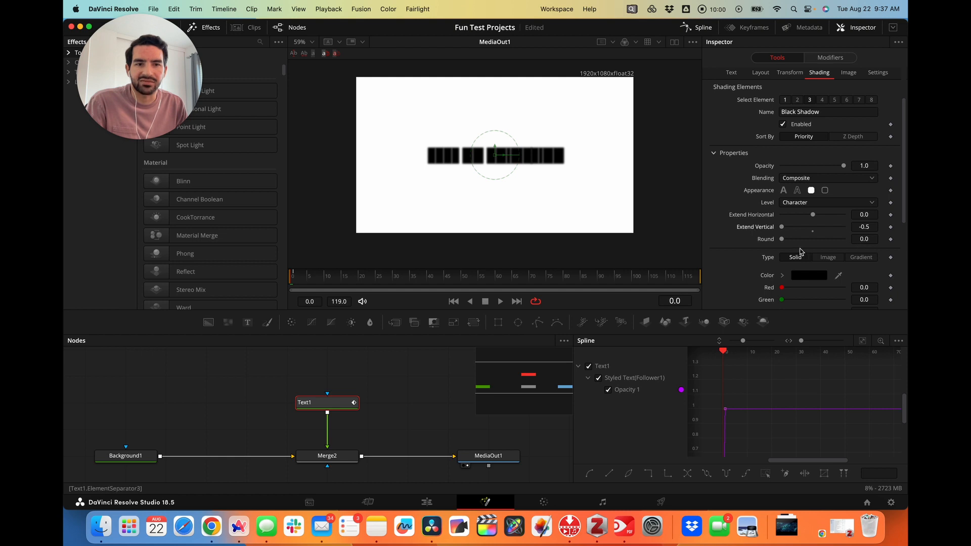
Increase the black shadow's X softness to about 9.29
scroll(800, 250, down, 3)
scroll(801, 250, down, 6)
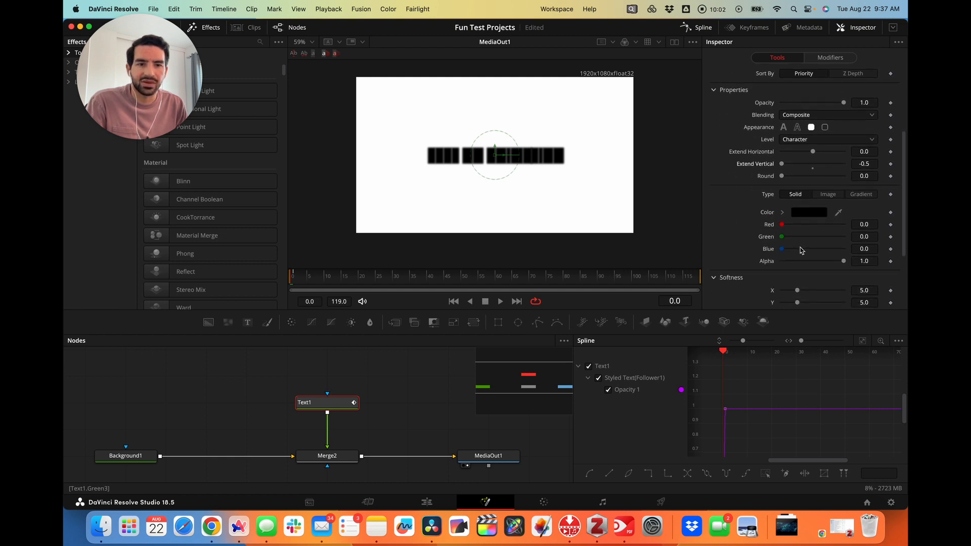
scroll(803, 248, down, 1)
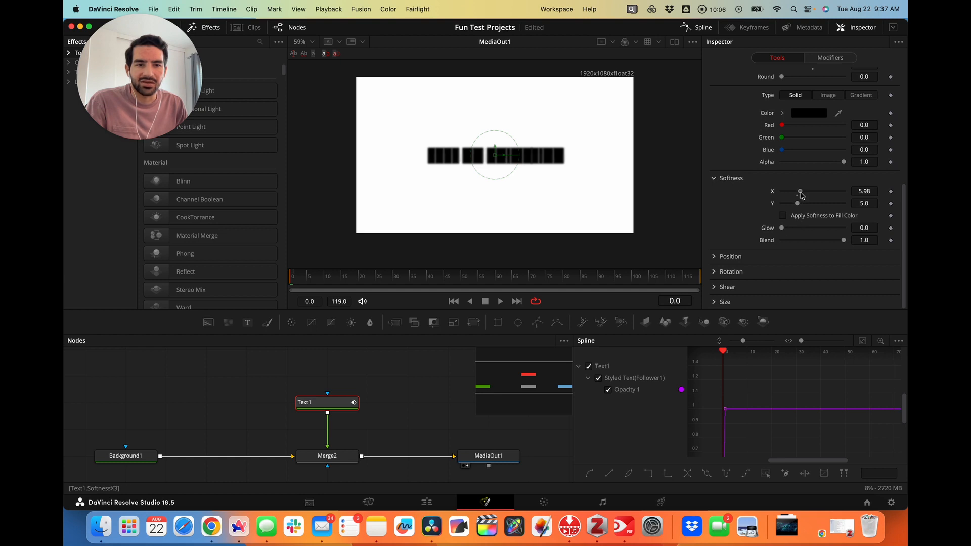
drag(801, 193, 809, 192)
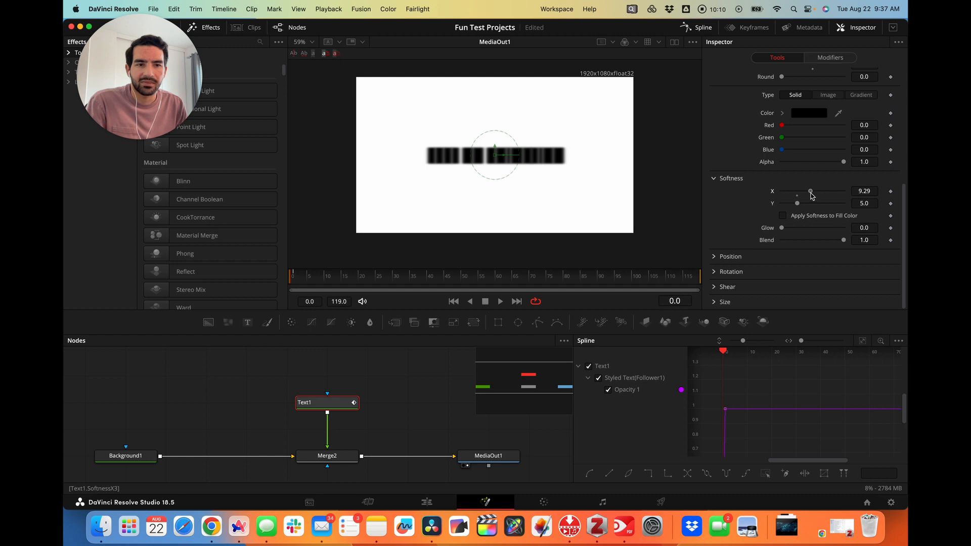
Select shading element 3, Black Shadow, in the Follower1 modifier's shading settings
scroll(811, 218, up, 10)
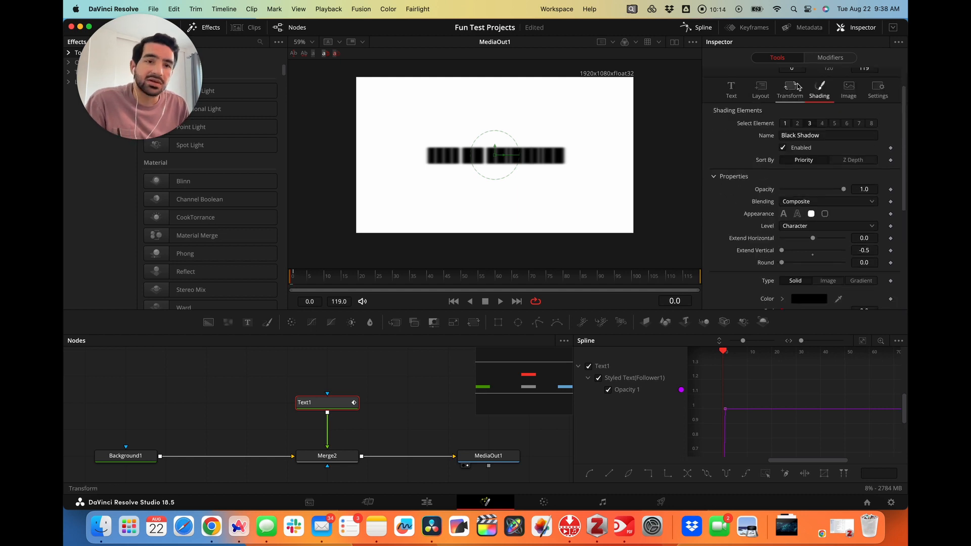
scroll(839, 61, up, 2)
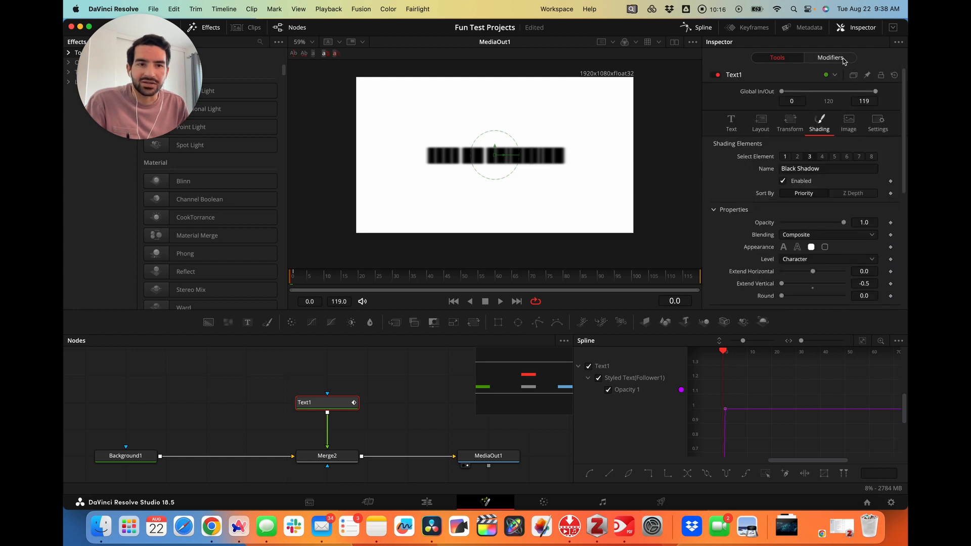
click(844, 58)
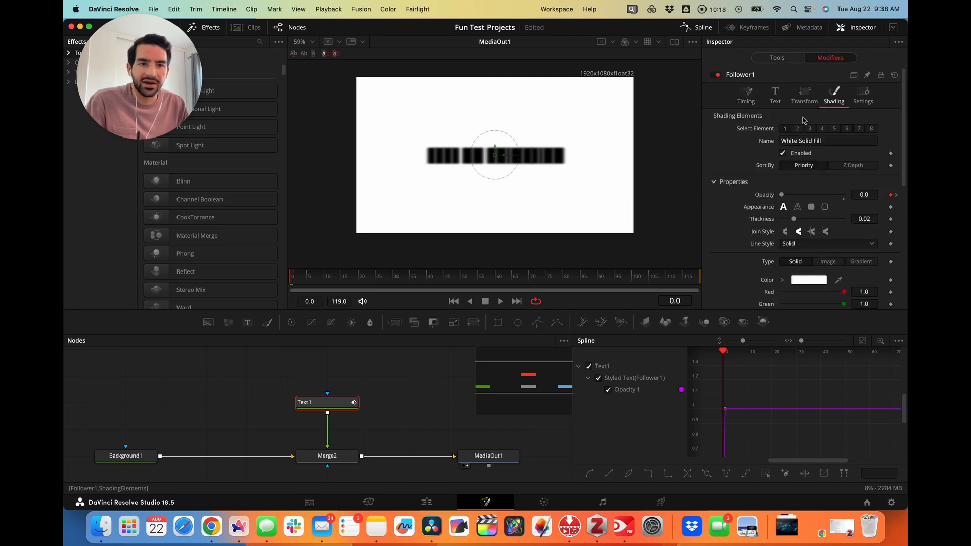
click(809, 129)
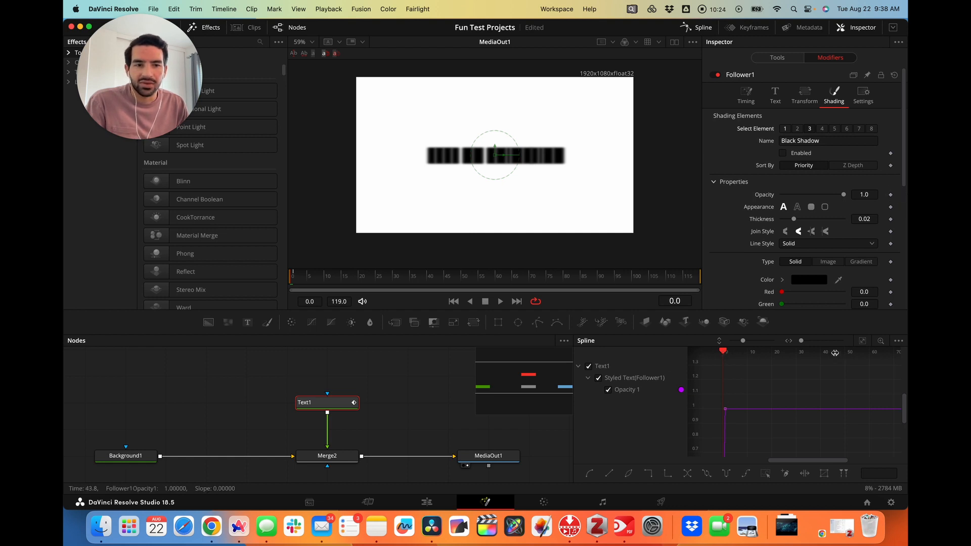
Enlarge the Spline editor in height and width and fit the Opacity 1 curve in its view
drag(738, 333, 728, 245)
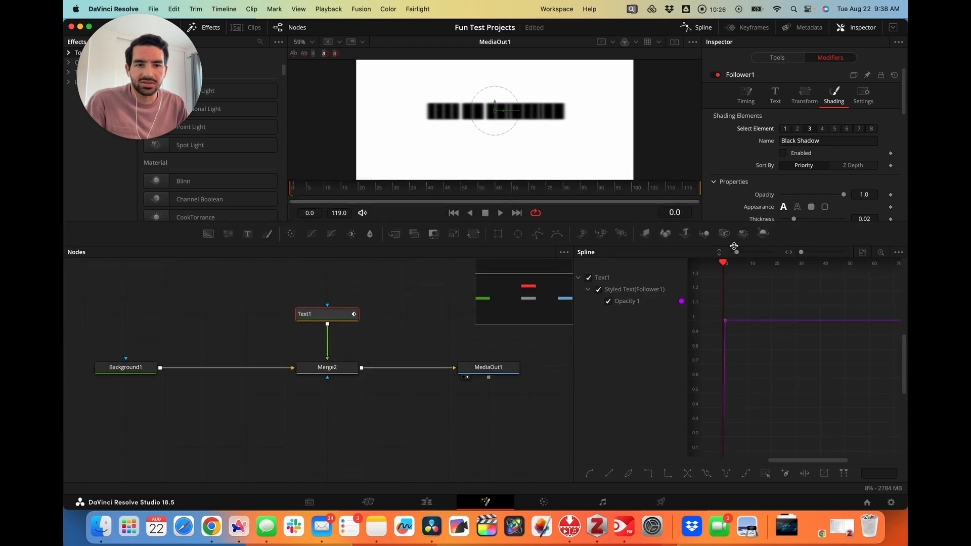
drag(574, 332, 476, 334)
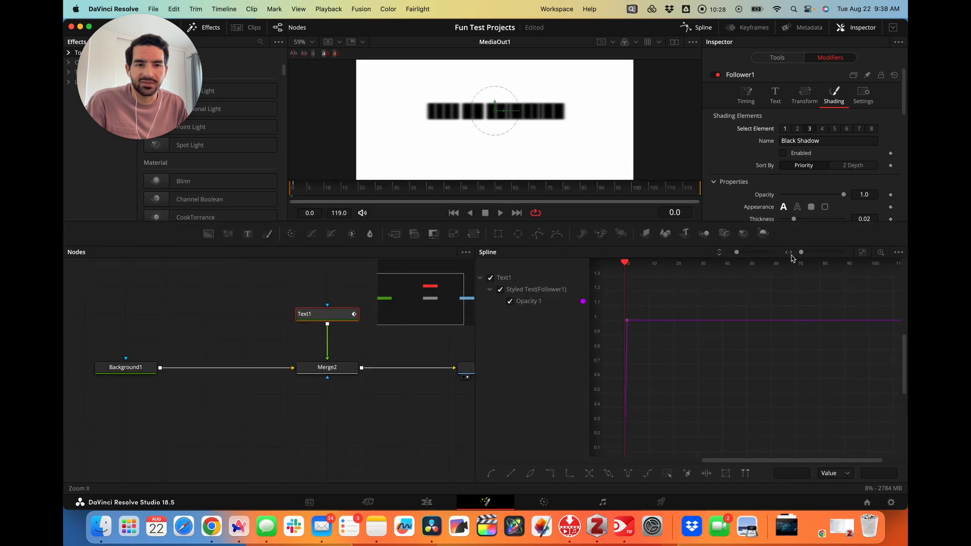
click(860, 252)
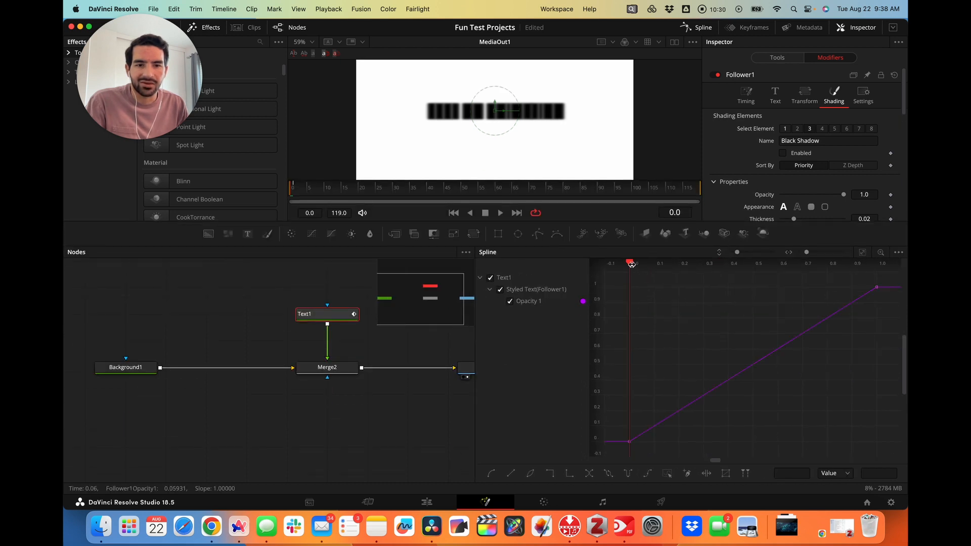
Keyframe the Follower's Black Shadow opacity at 0.0 on frame -1
scroll(689, 342, left, 5)
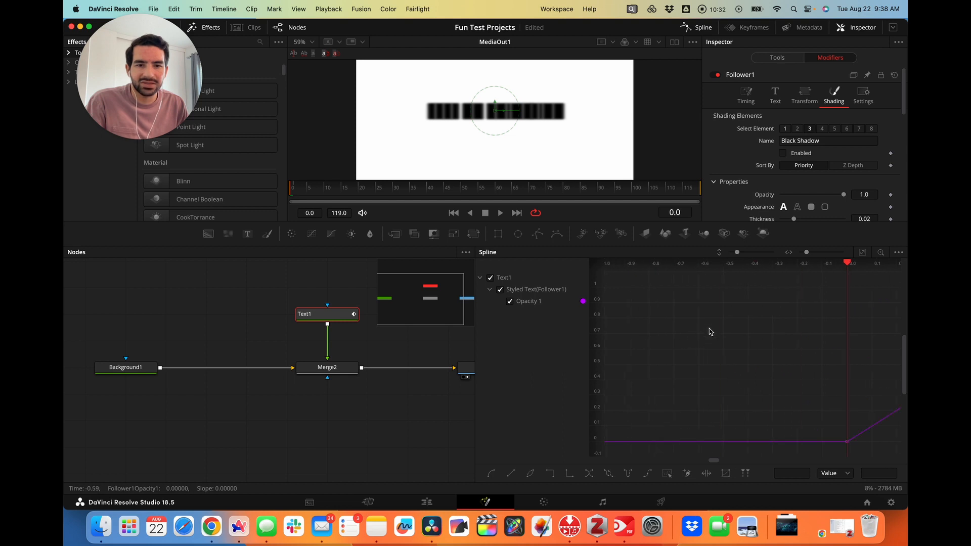
key(Left)
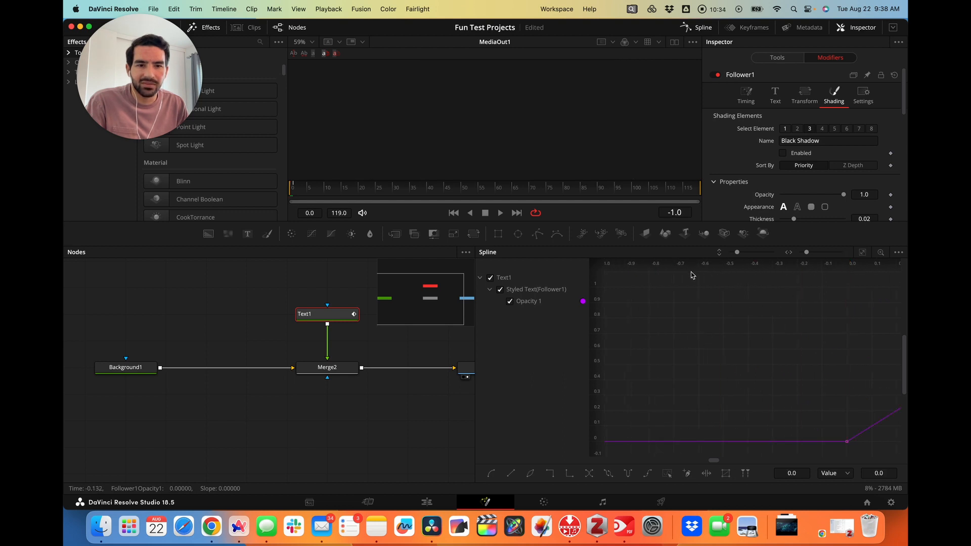
scroll(697, 315, left, 3)
scroll(756, 298, right, 5)
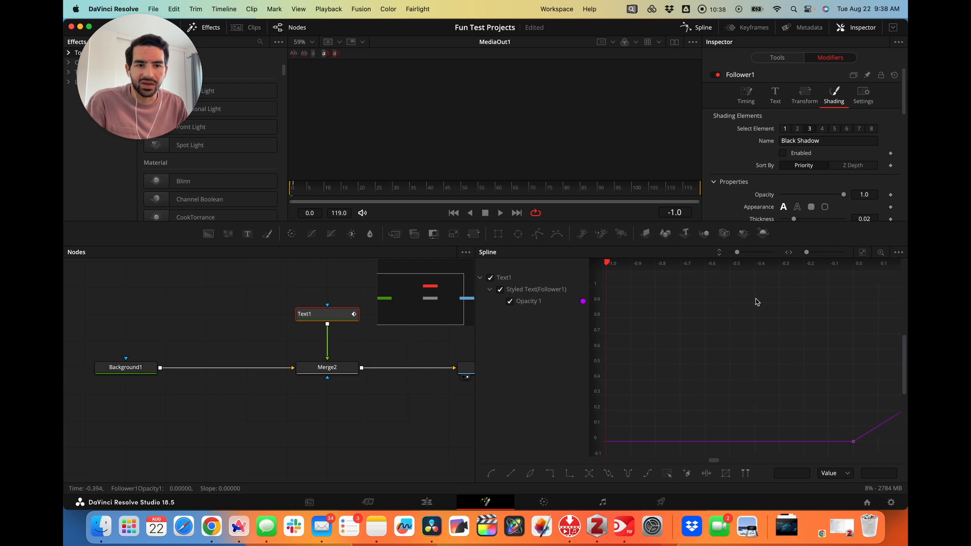
click(891, 194)
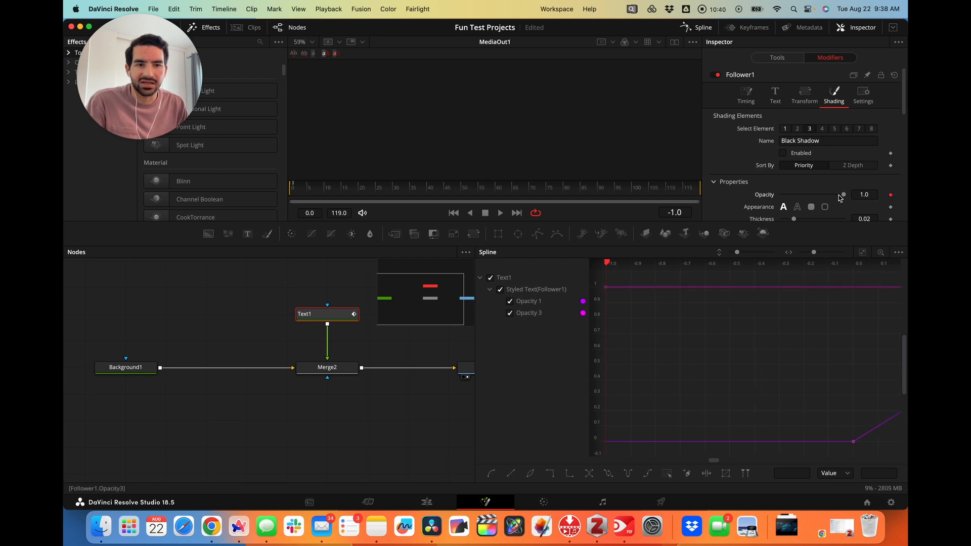
scroll(773, 310, right, 6)
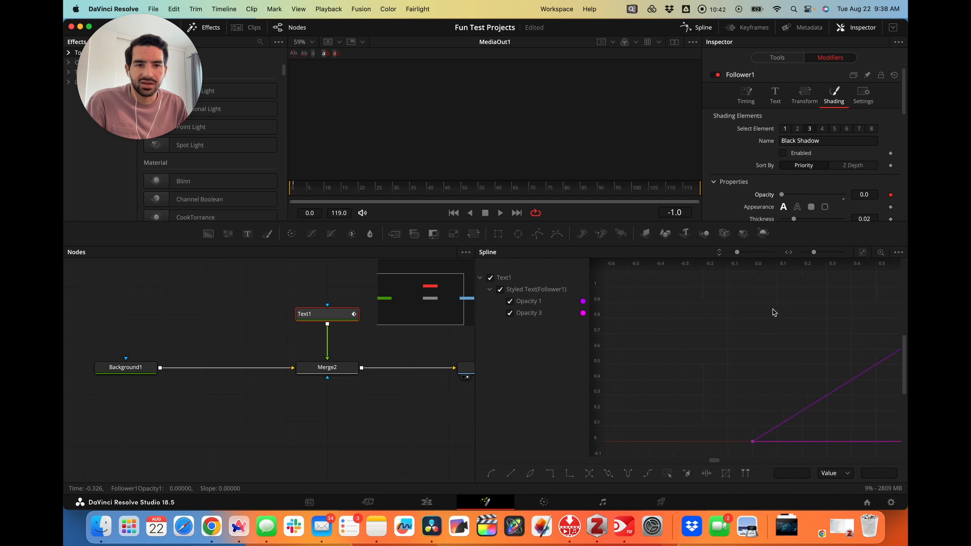
Set the Follower's Black Shadow opacity to 1.0 on frame 0
scroll(774, 309, right, 3)
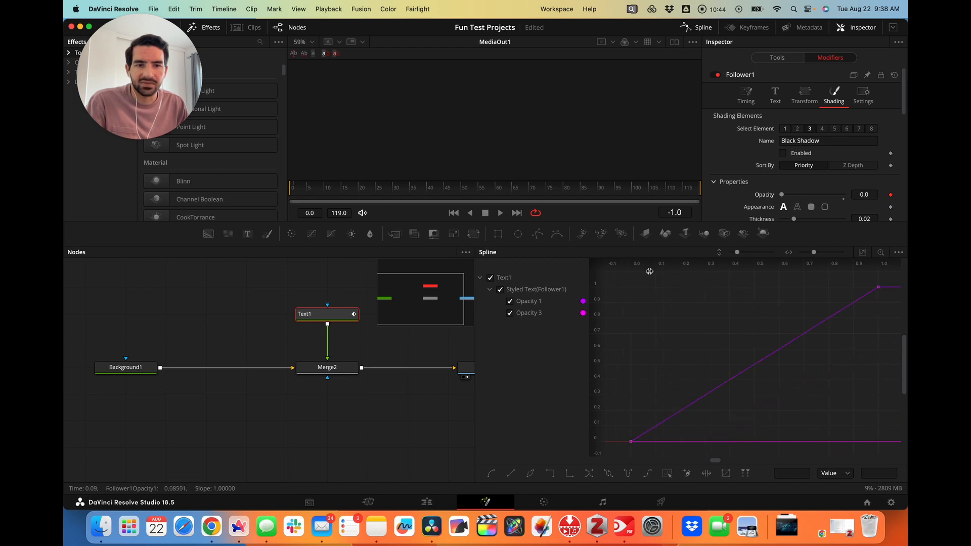
scroll(630, 283, left, 7)
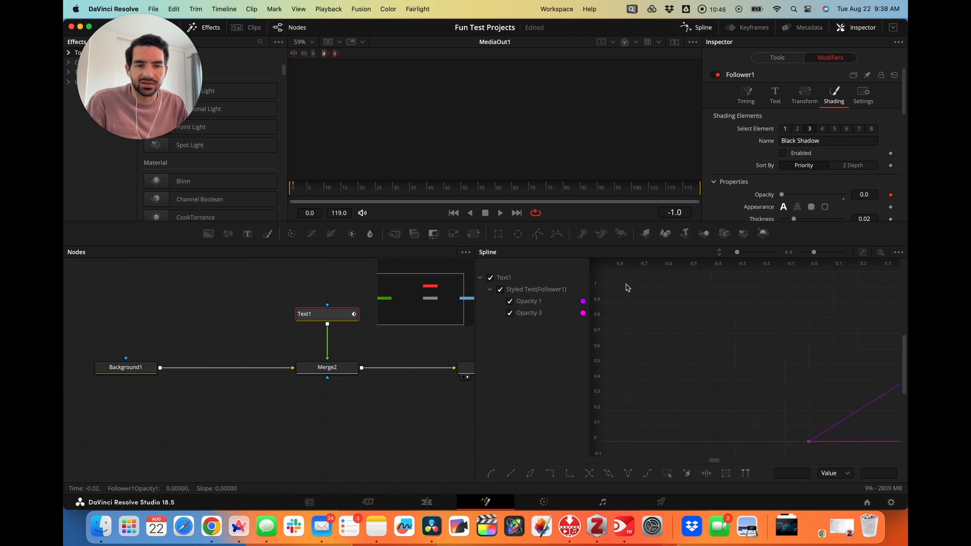
mouse_move(672, 271)
mouse_down()
mouse_move(689, 275)
mouse_move(644, 271)
mouse_move(656, 261)
mouse_up()
click(849, 263)
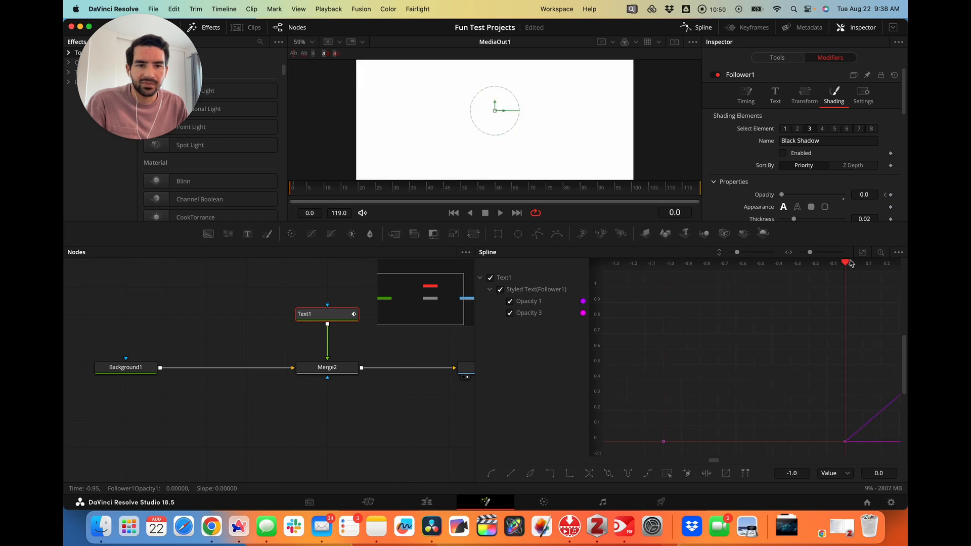
scroll(788, 303, right, 4)
drag(787, 192, 844, 195)
scroll(774, 303, right, 5)
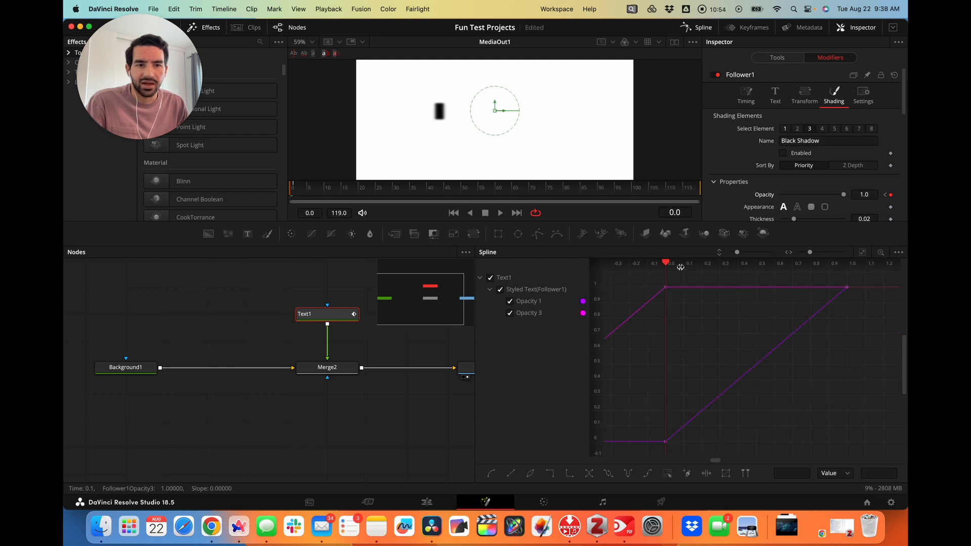
Set the Follower's Black Shadow opacity to 0.0 on frame 1, enlarge the viewer area and preview the animation
drag(667, 263, 847, 263)
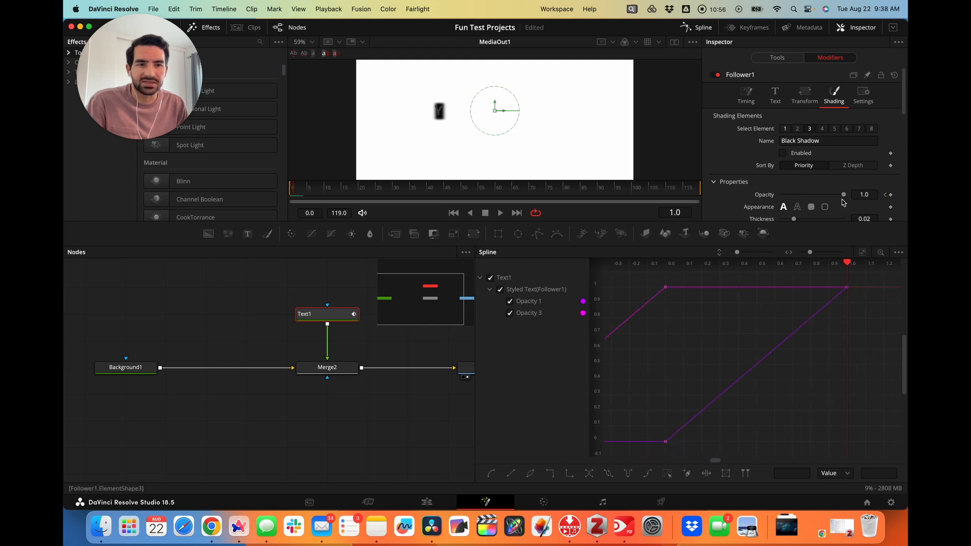
drag(843, 194, 748, 205)
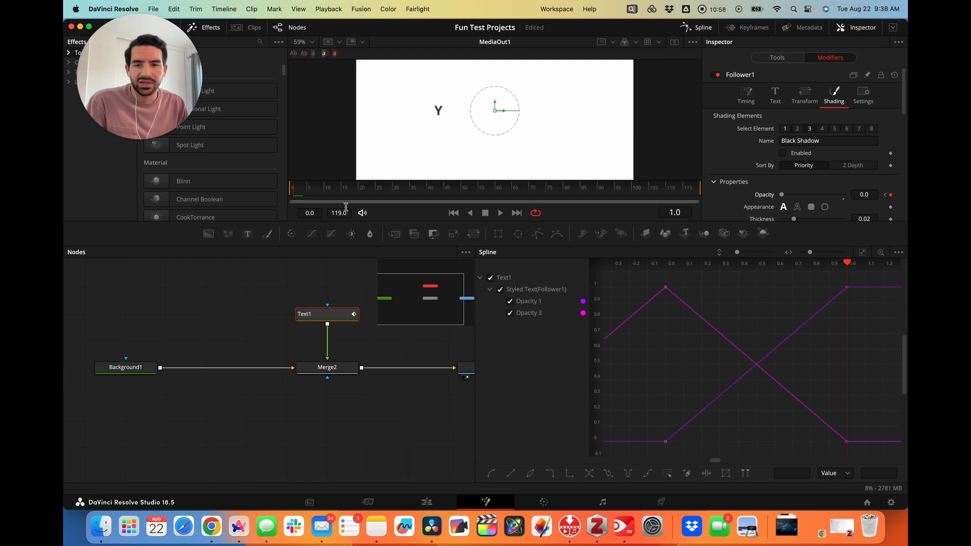
drag(322, 196, 507, 339)
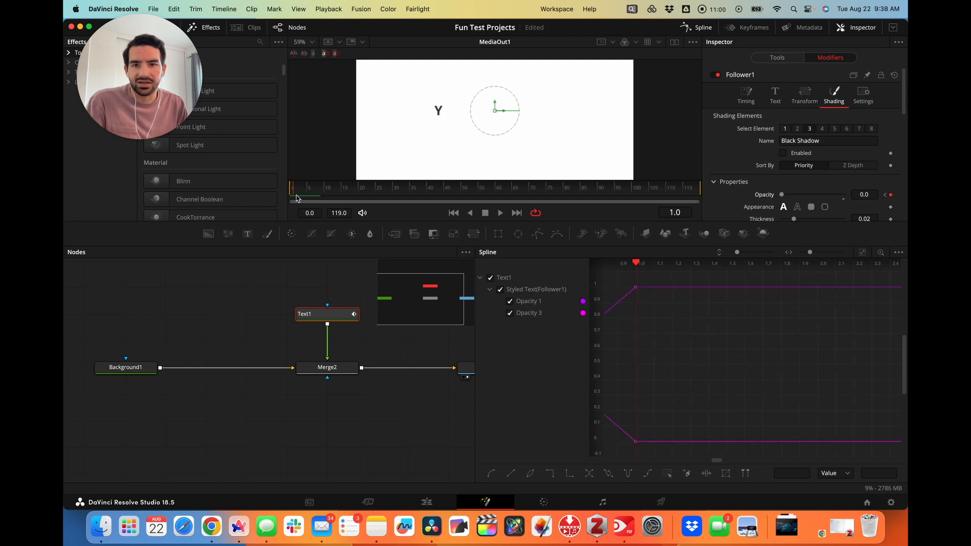
drag(293, 305, 559, 304)
key(space)
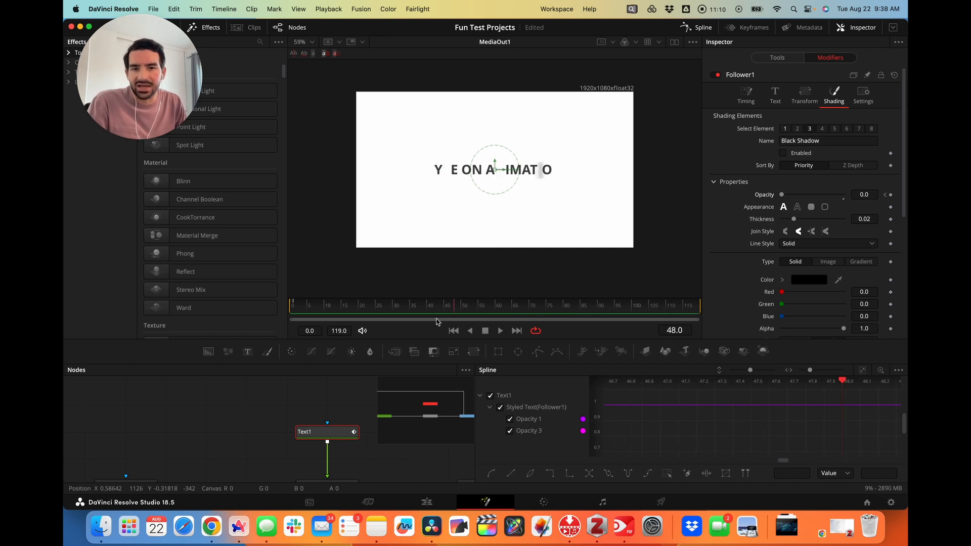
Set the Follower's character order to Left to Right and scrub through the animation
click(745, 94)
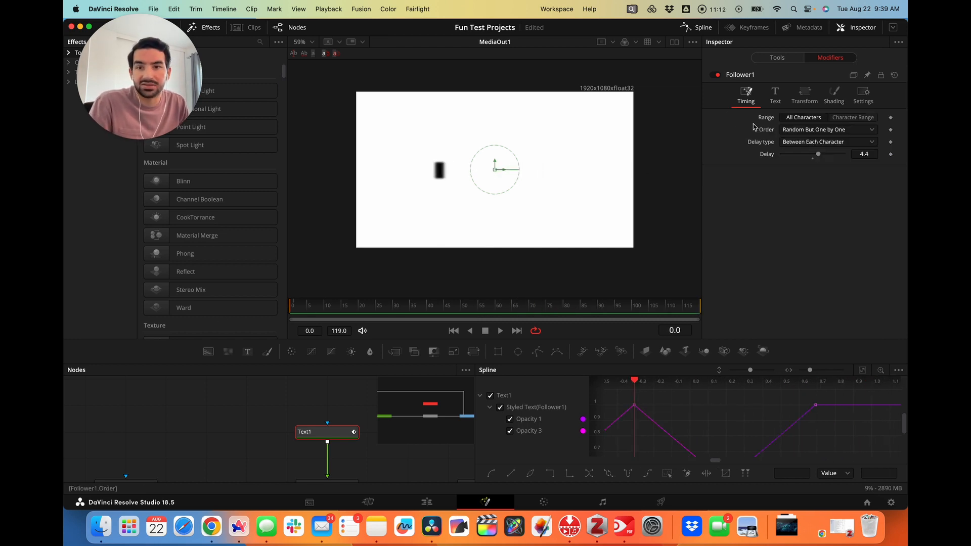
click(867, 131)
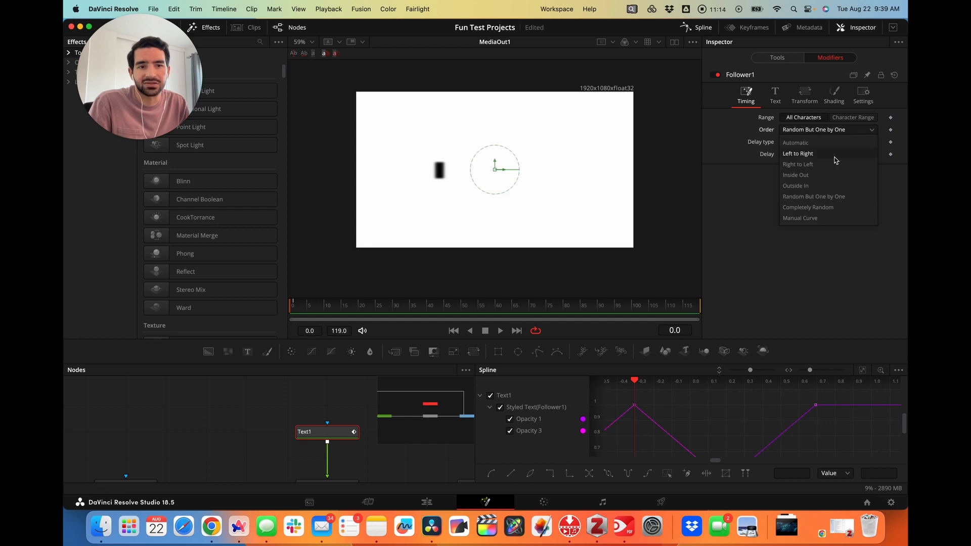
click(798, 153)
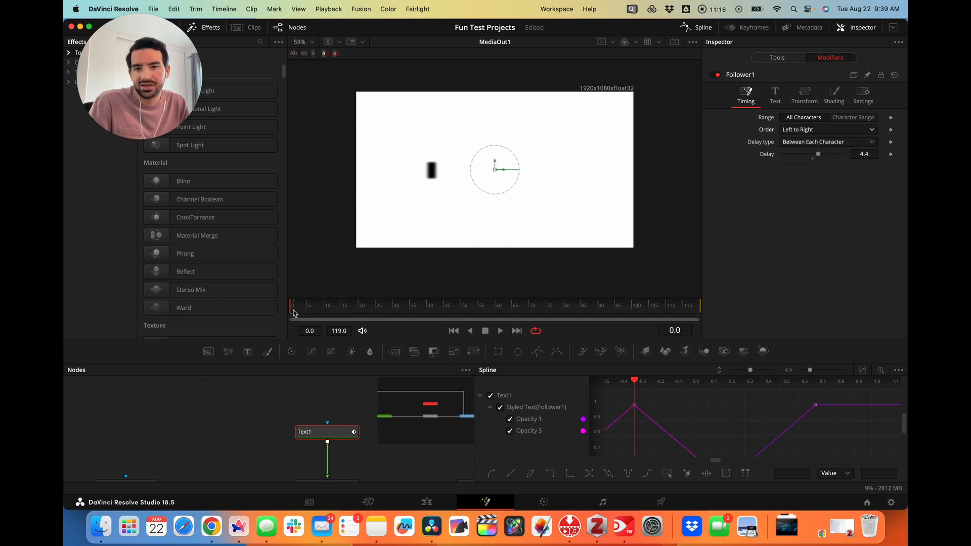
drag(293, 309, 242, 324)
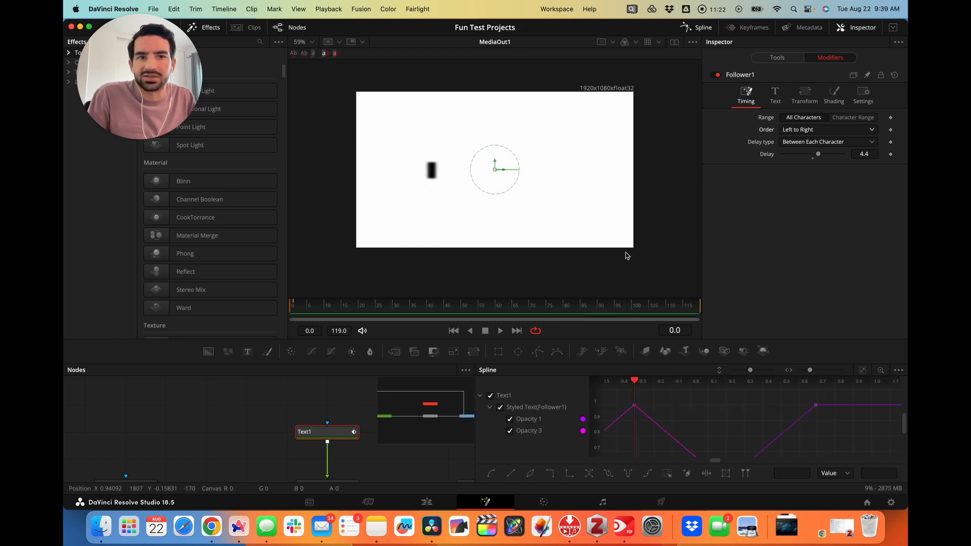
Set the black shadow's X and Y softness to 0.0 on the Text1 node and scrub through the animation
click(798, 58)
scroll(790, 210, down, 3)
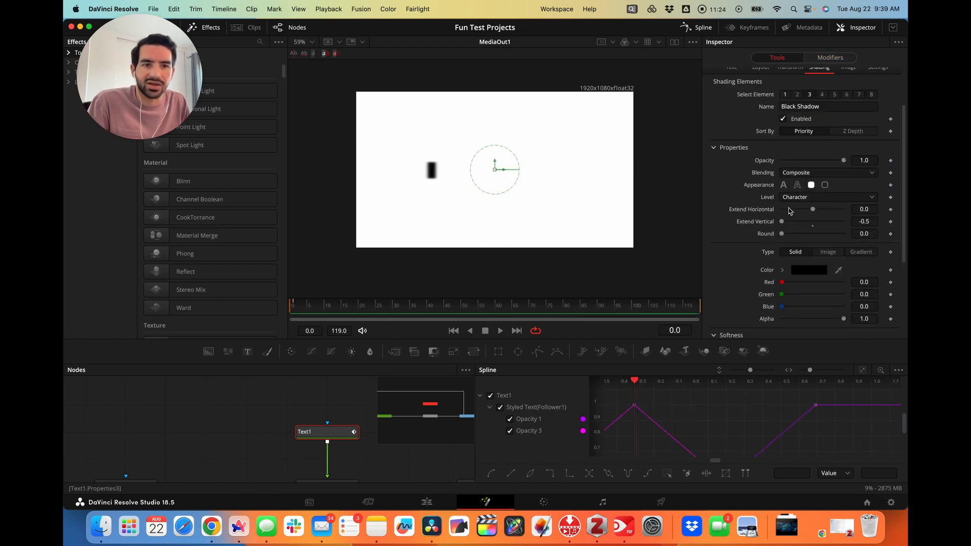
scroll(795, 223, down, 5)
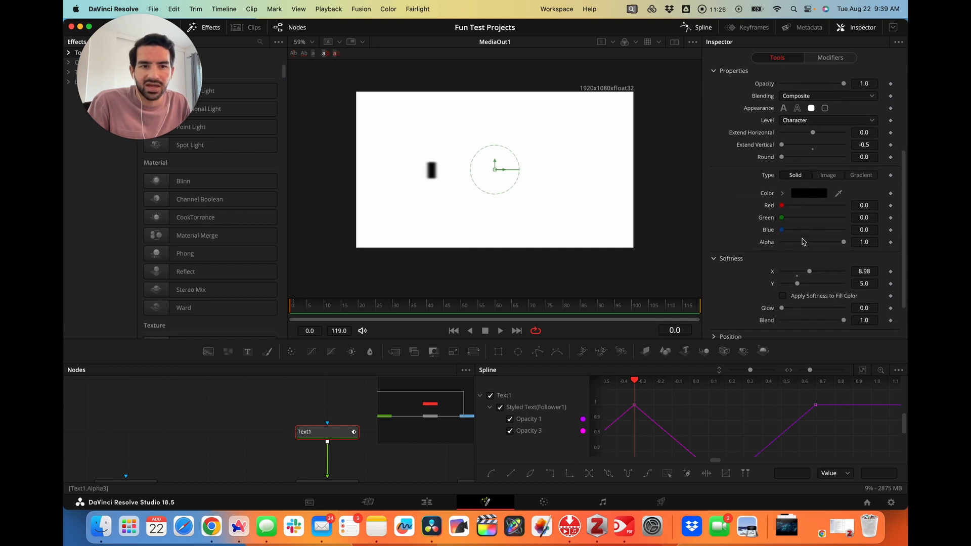
drag(800, 260, 799, 265)
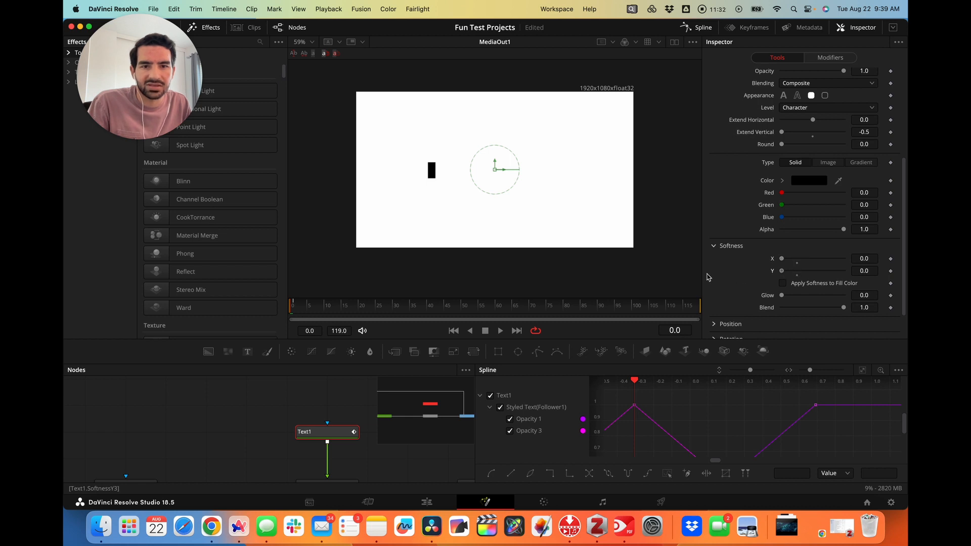
mouse_move(294, 310)
mouse_down()
mouse_move(581, 301)
mouse_move(293, 303)
mouse_up()
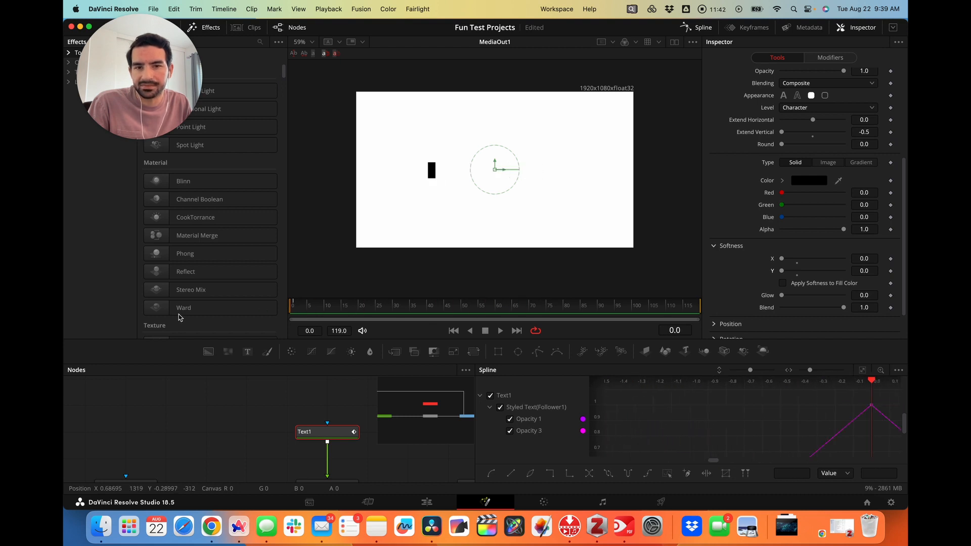